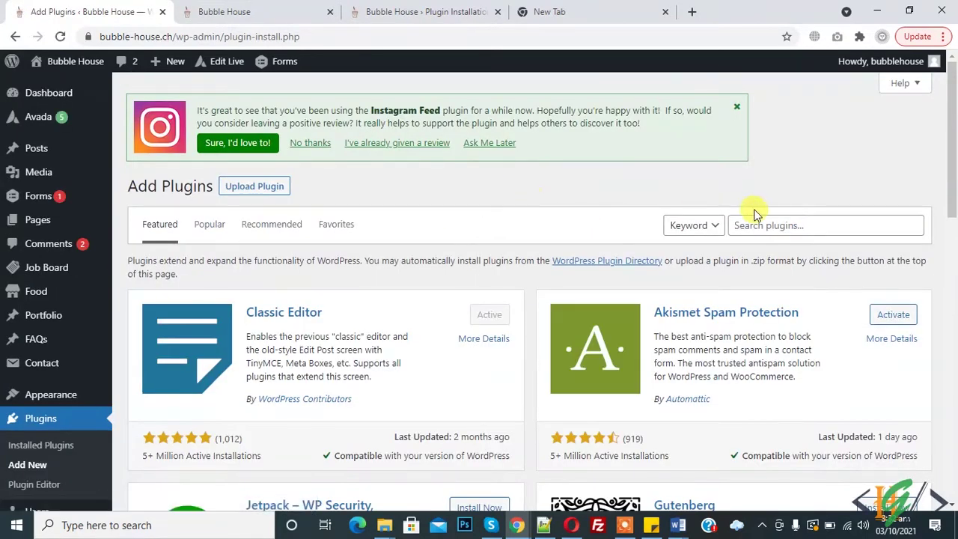
Search the plugin directory for 'file manager'
click(781, 224)
text(file manag)
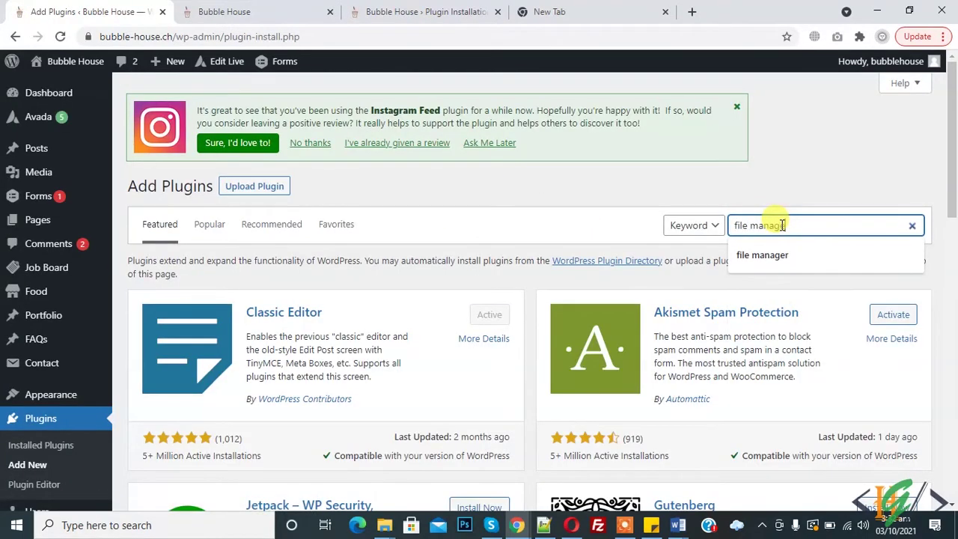
text(er)
key(Return)
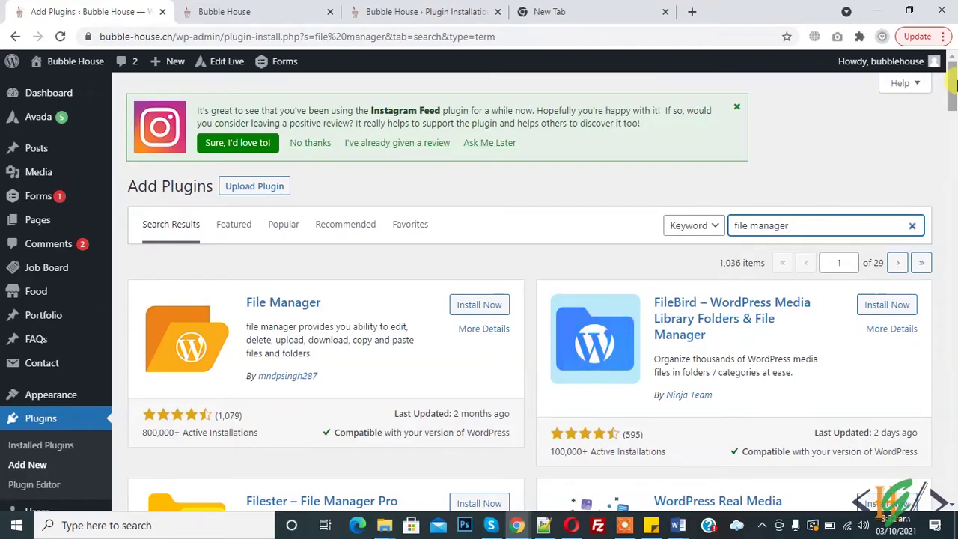
Install and activate the File Manager plugin by mndpsingh287
scroll(486, 202, down, 1)
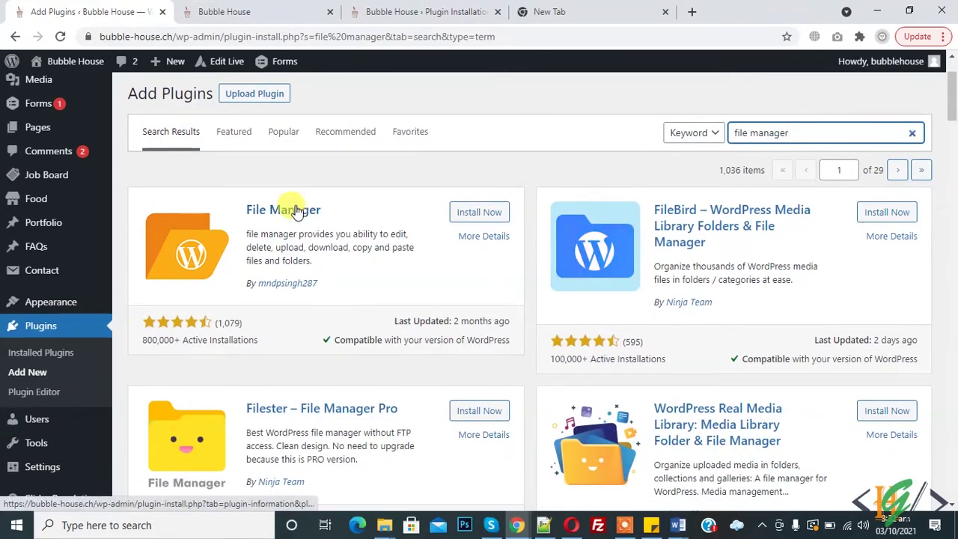
click(486, 221)
click(487, 217)
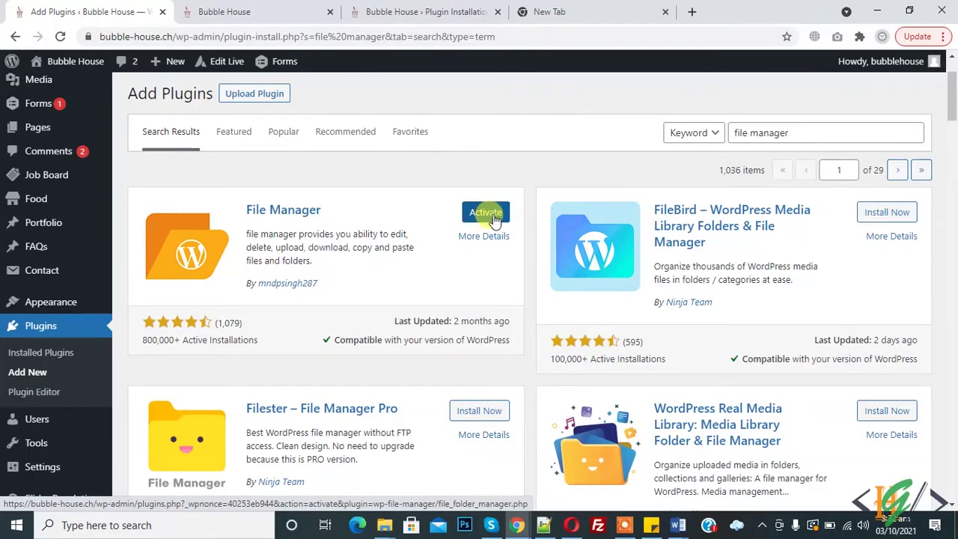
click(486, 213)
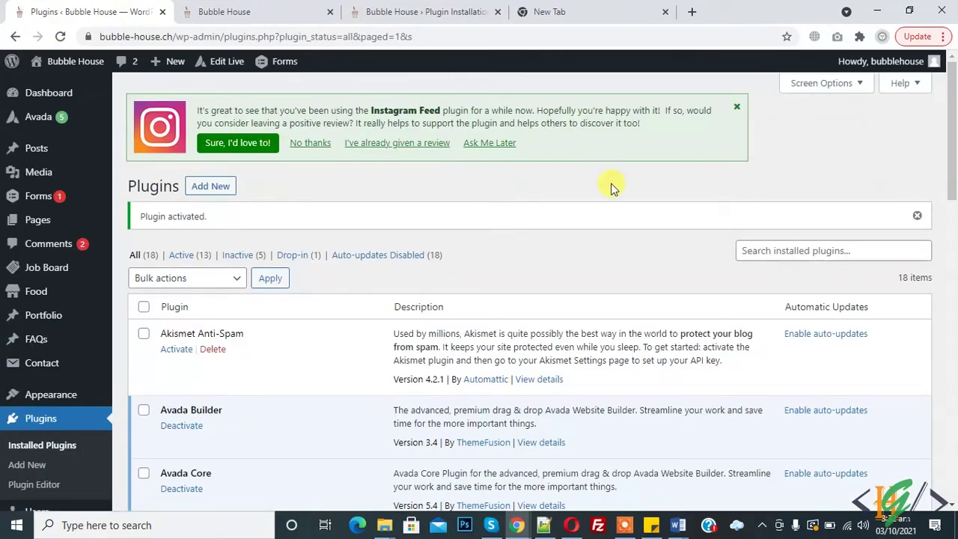
Open WP File Manager on the httpdocs folder and select all 27 files and folders
drag(952, 154, 954, 239)
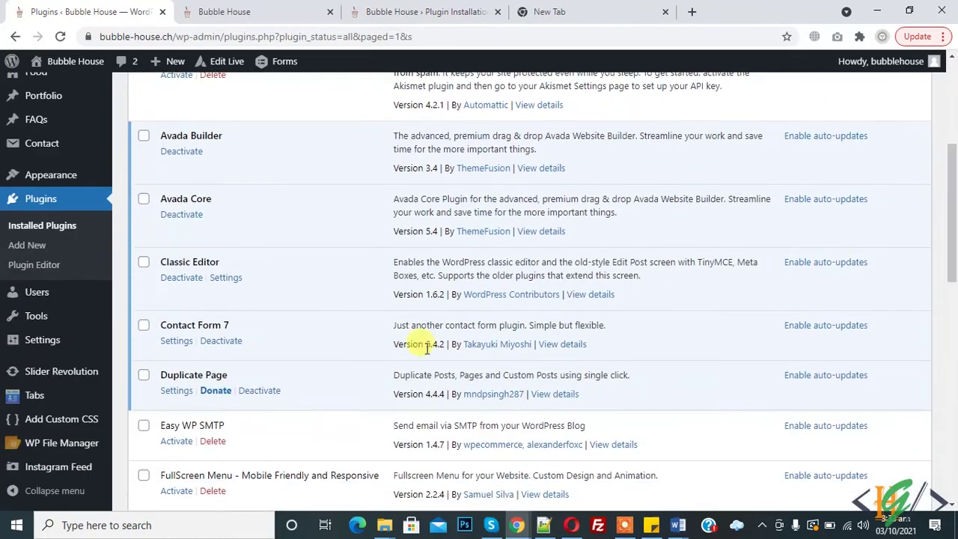
mouse_move(72, 443)
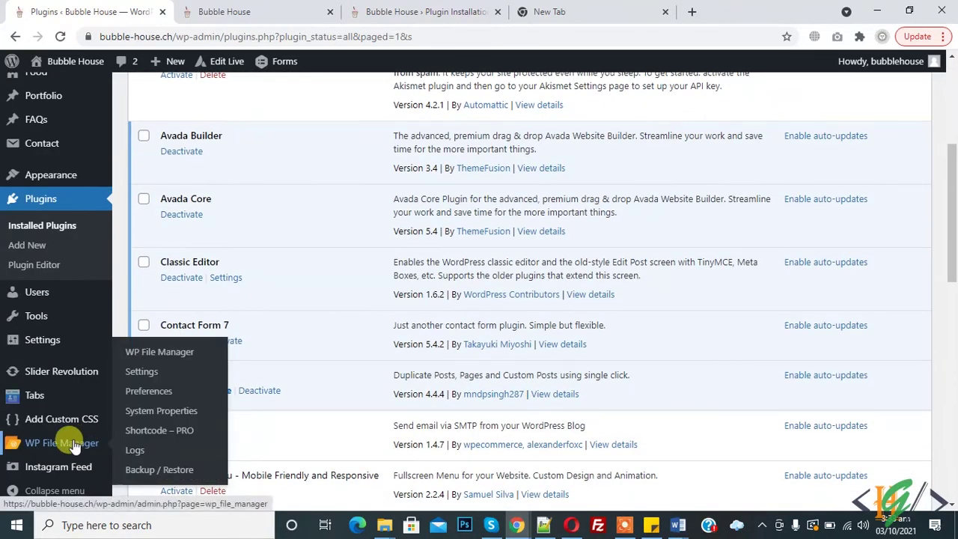
click(72, 443)
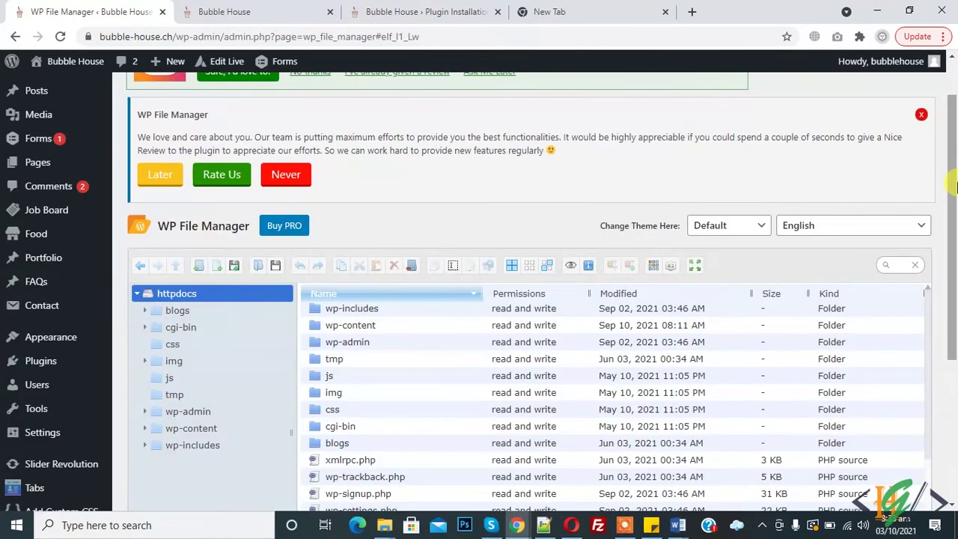
drag(954, 187, 955, 245)
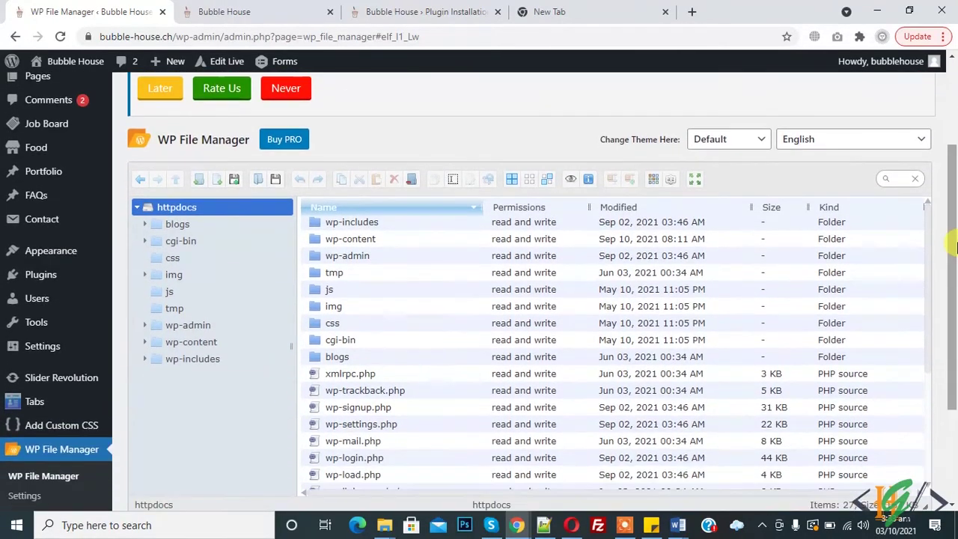
click(367, 223)
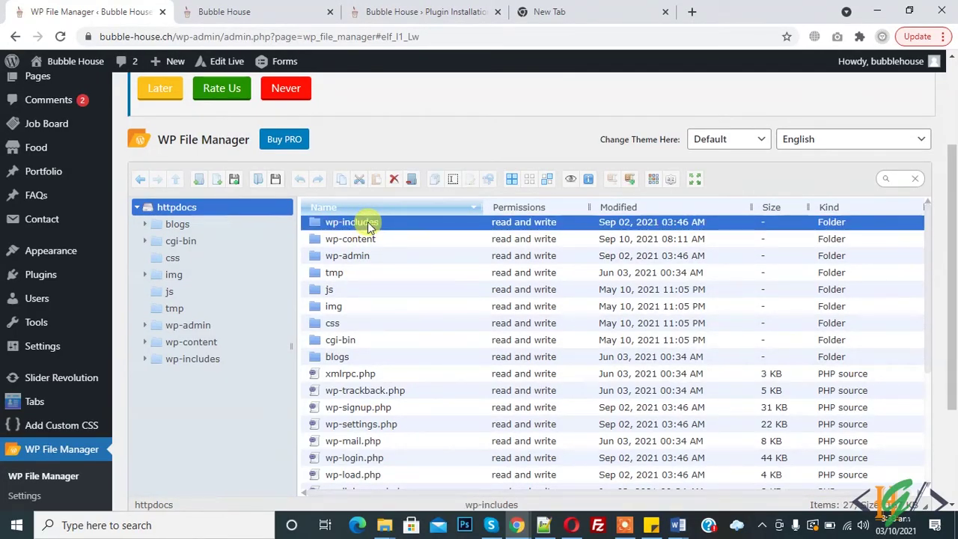
key(ctrl+a)
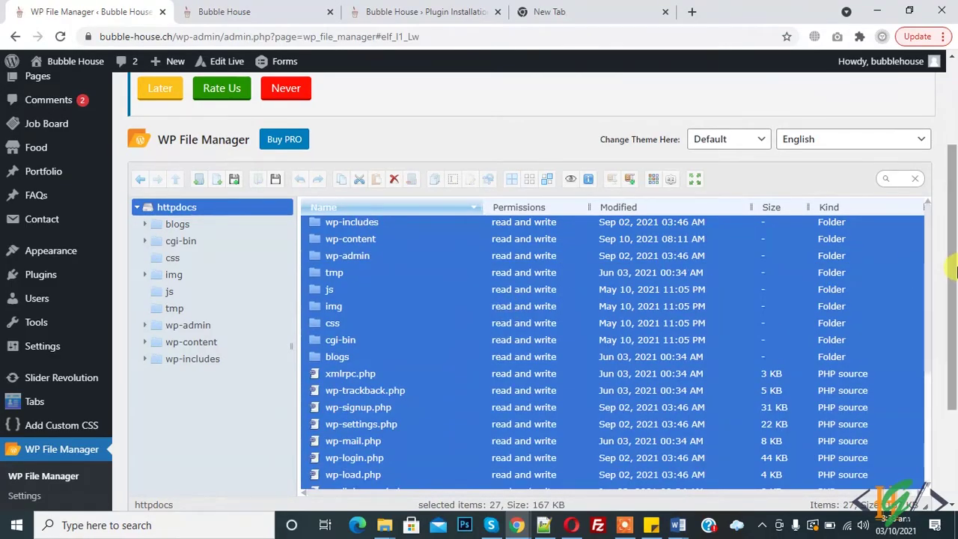
scroll(953, 273, down, 1)
Compress the 27 selected items into a ZIP archive named bubblehouse.zip
right_click(388, 304)
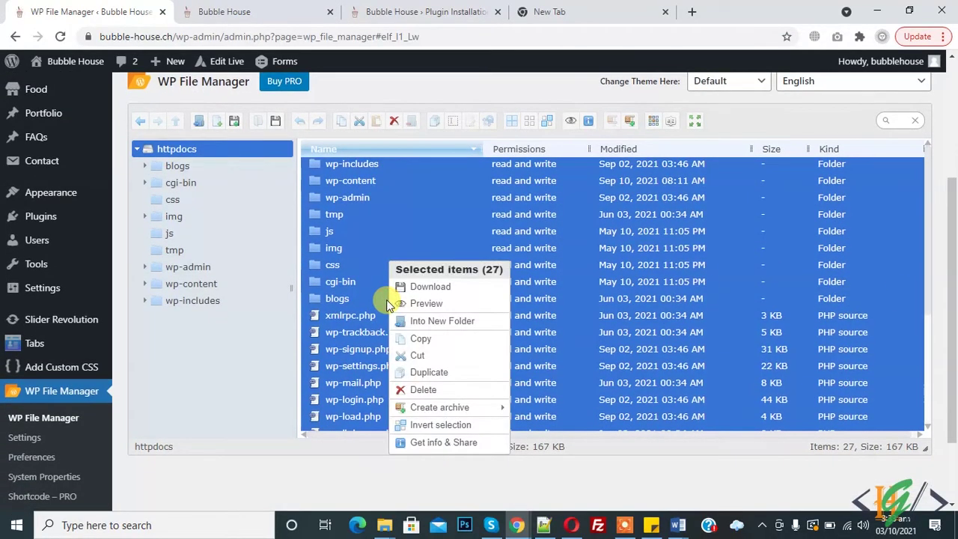
mouse_move(473, 410)
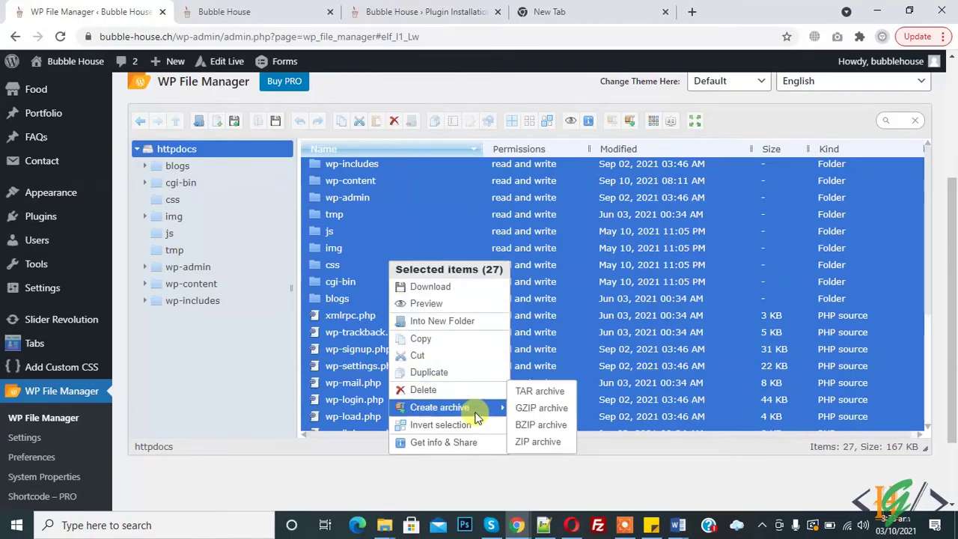
click(539, 441)
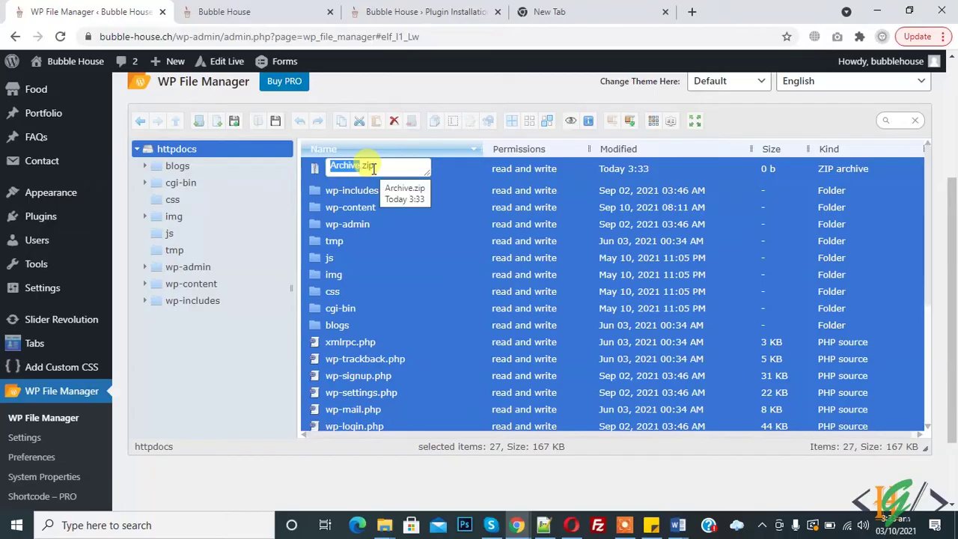
text(bubblehouse)
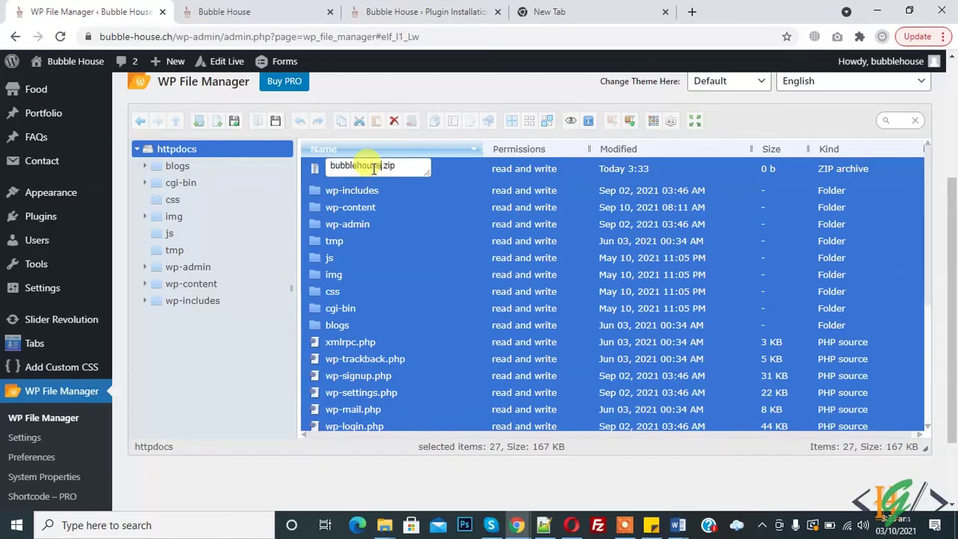
click(494, 92)
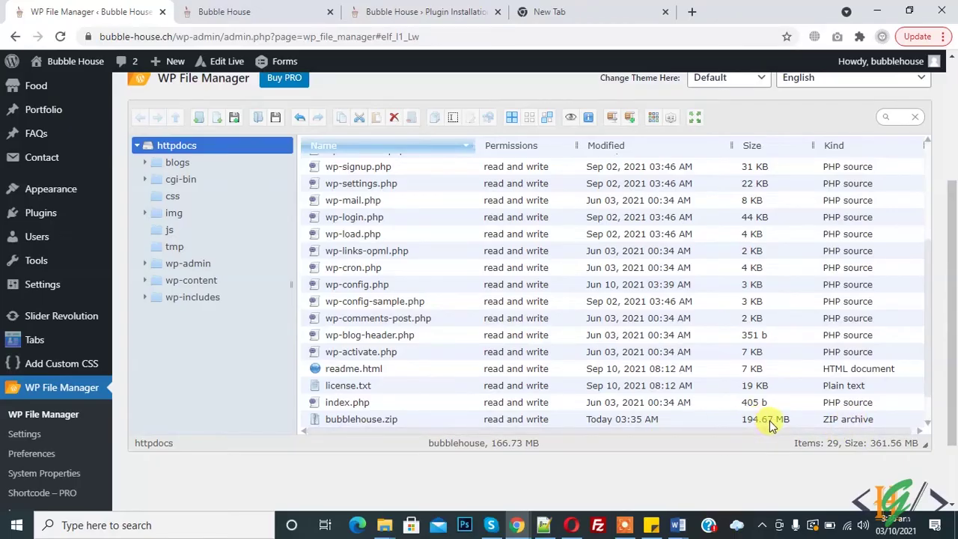
Start downloading bubblehouse.zip, then cancel saving it to the computer
right_click(360, 423)
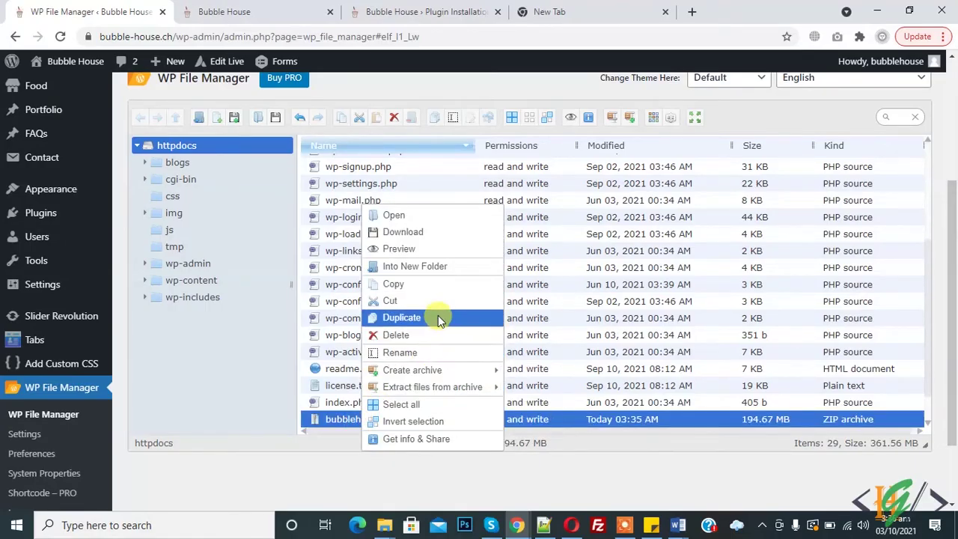
click(428, 235)
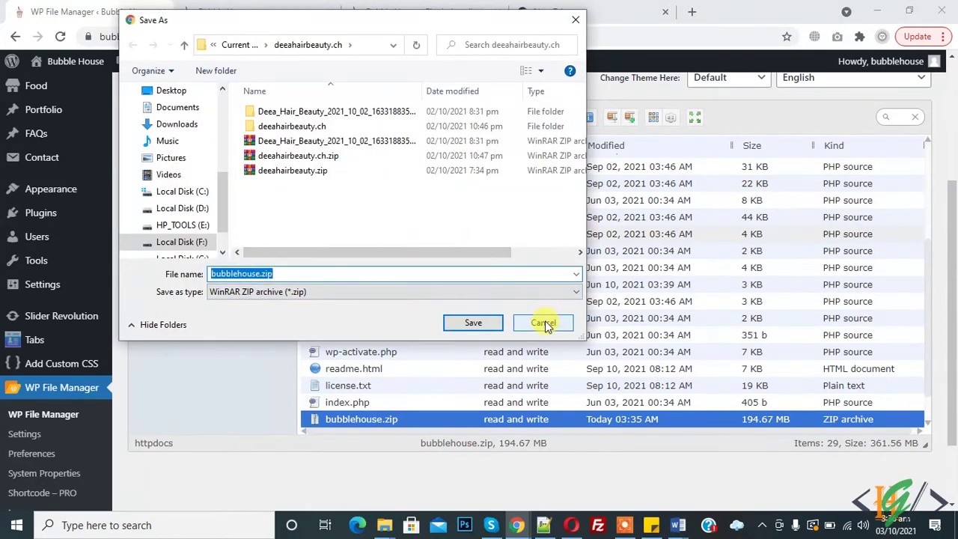
click(496, 323)
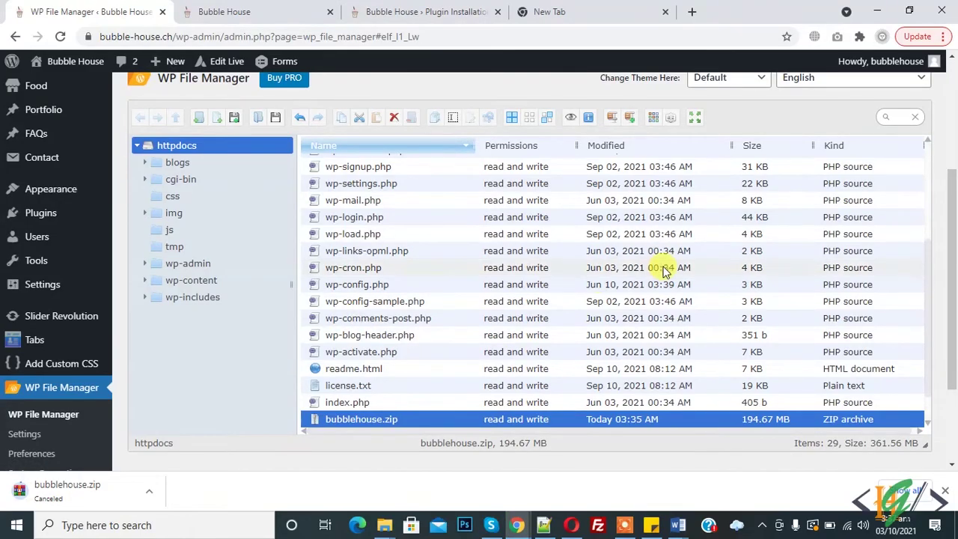
Confirm bubblehouse.zip is listed in httpdocs and bring up the Add New plugins link menu
scroll(954, 288, up, 1)
scroll(954, 288, down, 1)
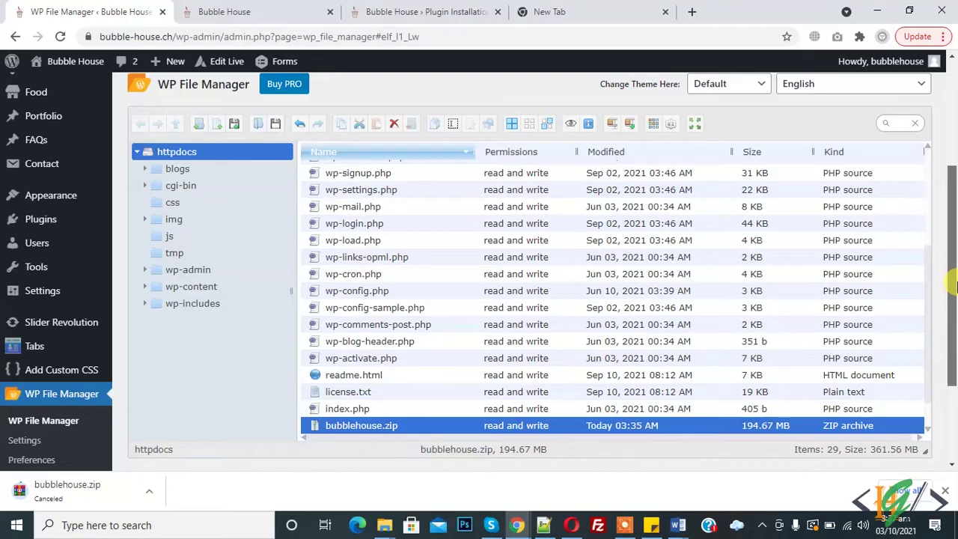
scroll(954, 287, up, 1)
scroll(954, 289, down, 1)
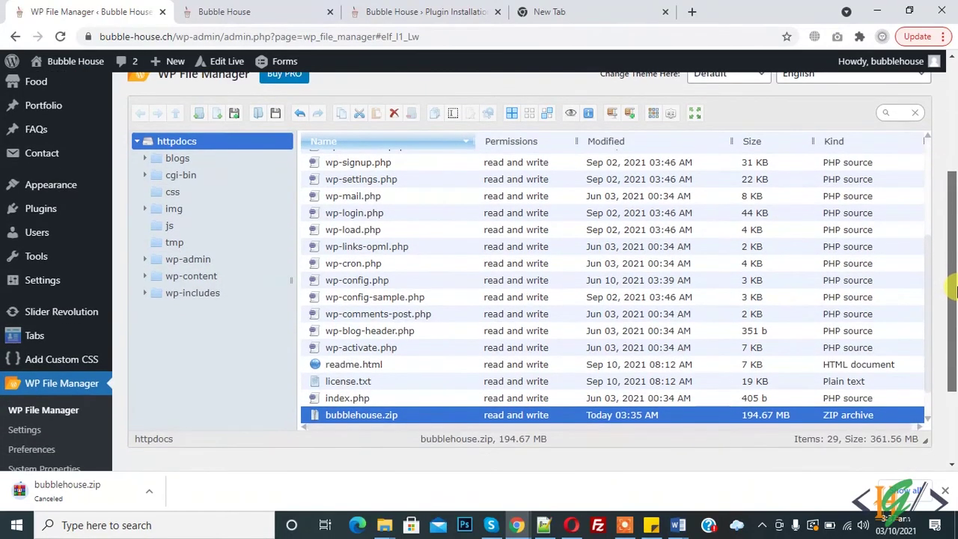
scroll(955, 292, up, 2)
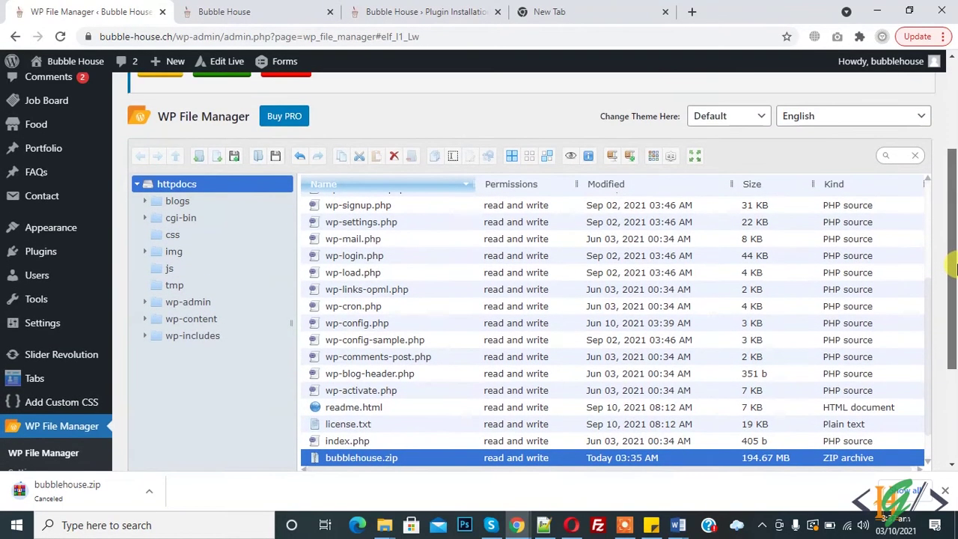
scroll(954, 298, down, 2)
scroll(955, 300, down, 1)
scroll(955, 296, up, 1)
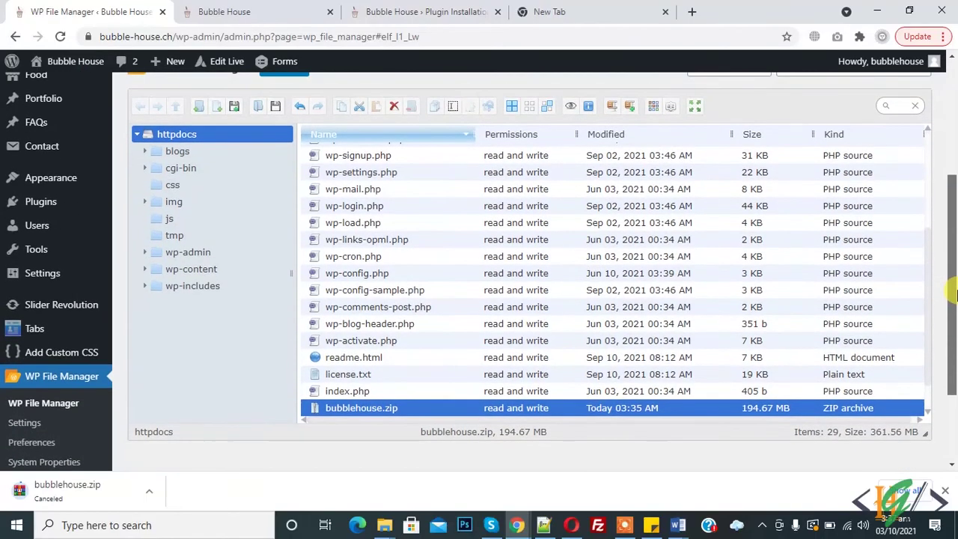
scroll(954, 292, down, 1)
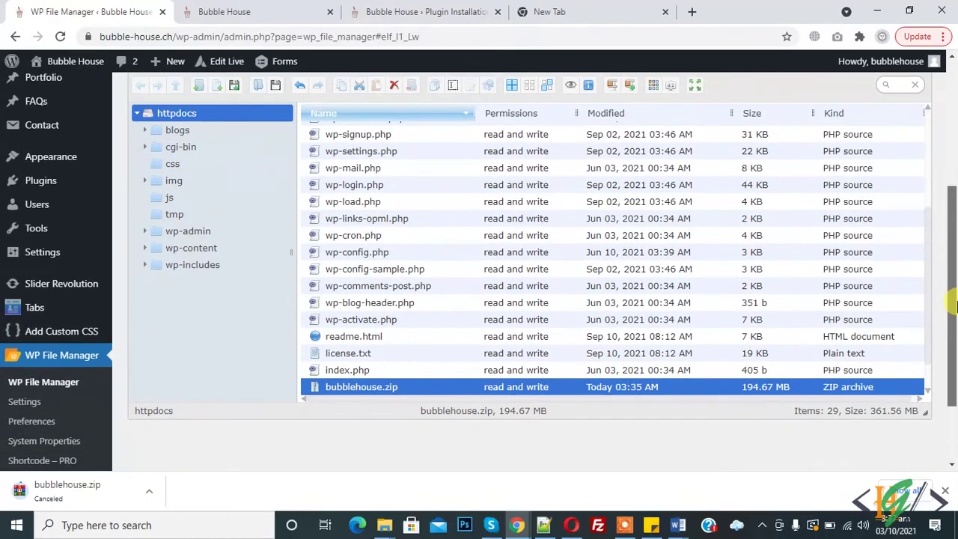
mouse_move(94, 180)
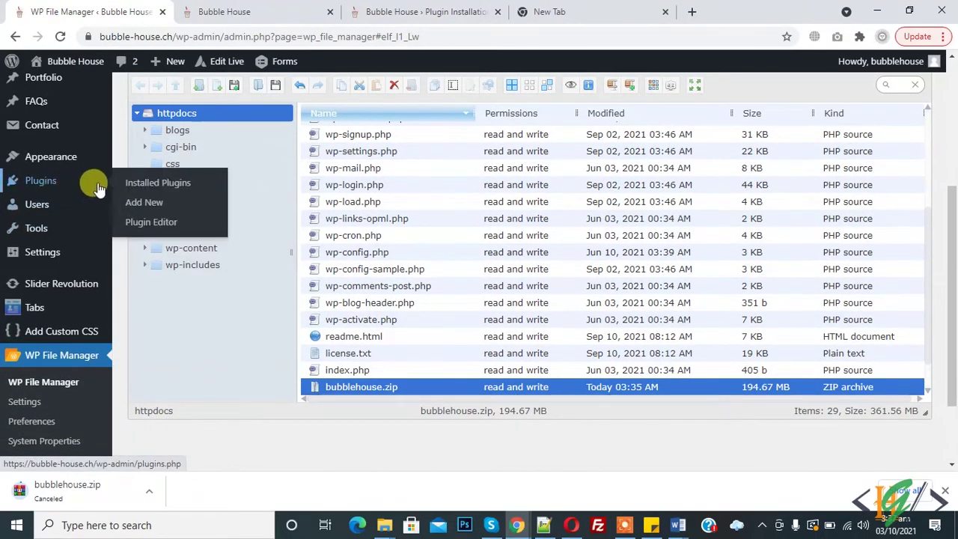
right_click(137, 205)
Open Add Plugins in a new tab and search for 'WP Database Backup'
click(145, 214)
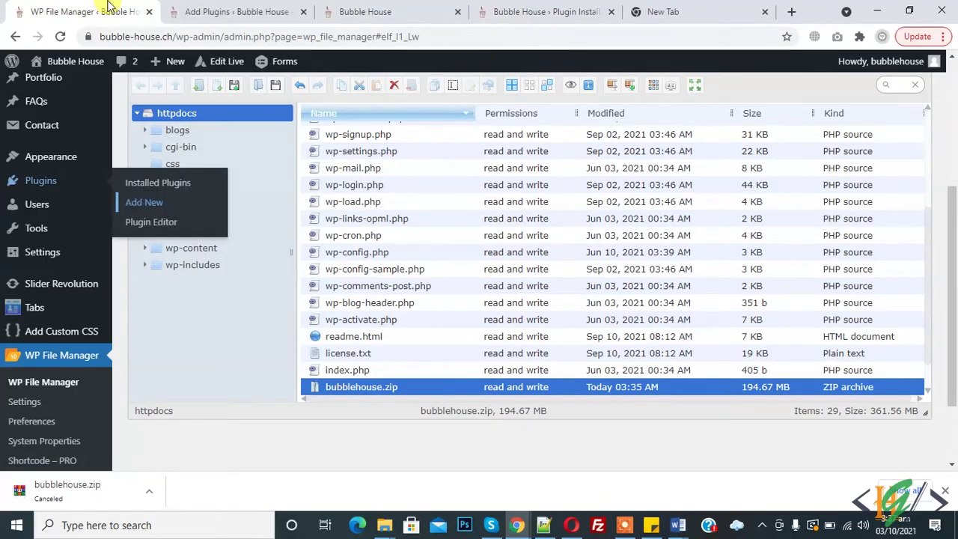
click(194, 10)
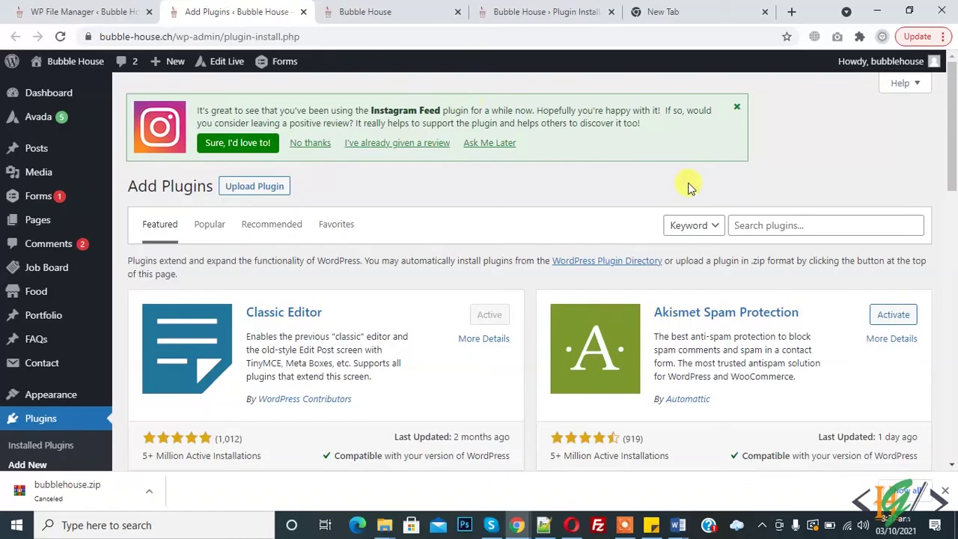
click(770, 223)
text(WP Database Backup)
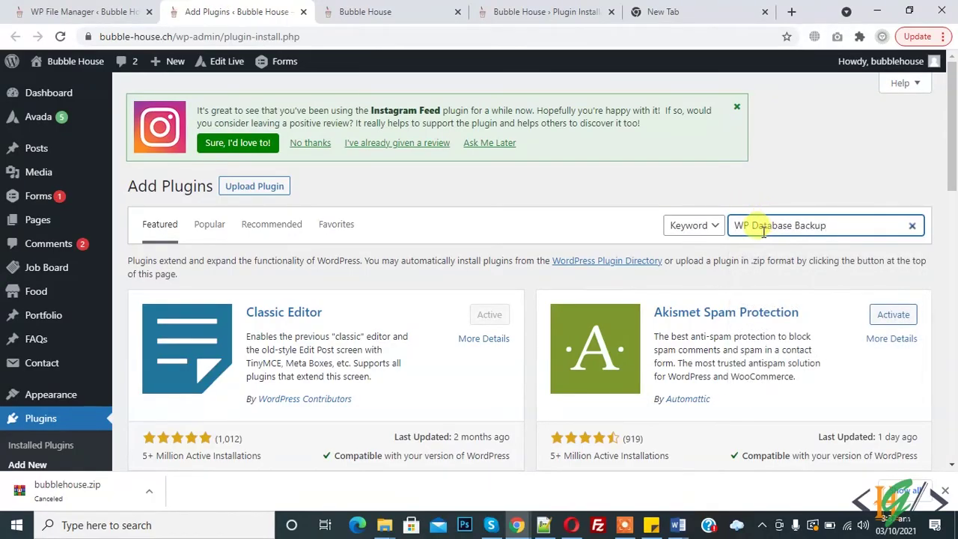
Install and activate the WP Database Backup plugin by Prashant Walke
drag(946, 201, 954, 234)
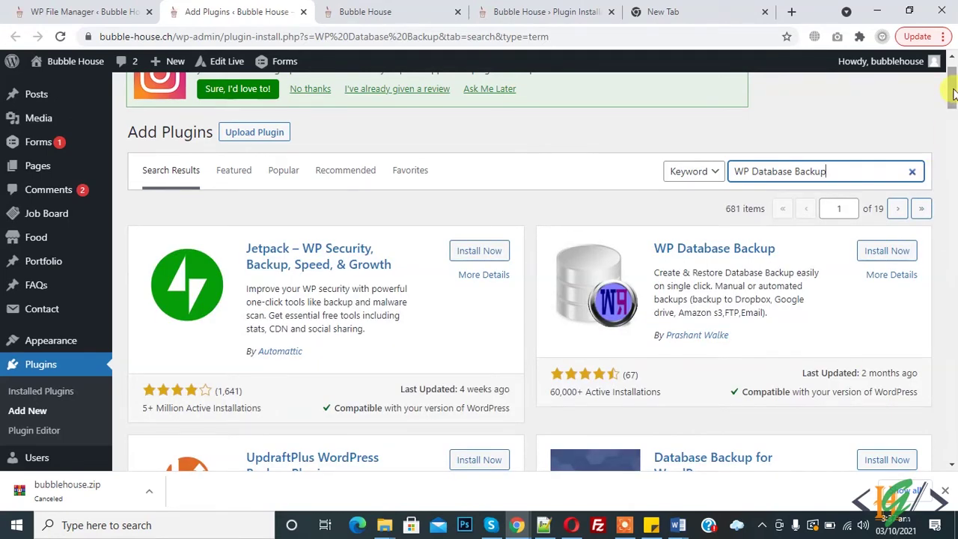
scroll(953, 94, down, 1)
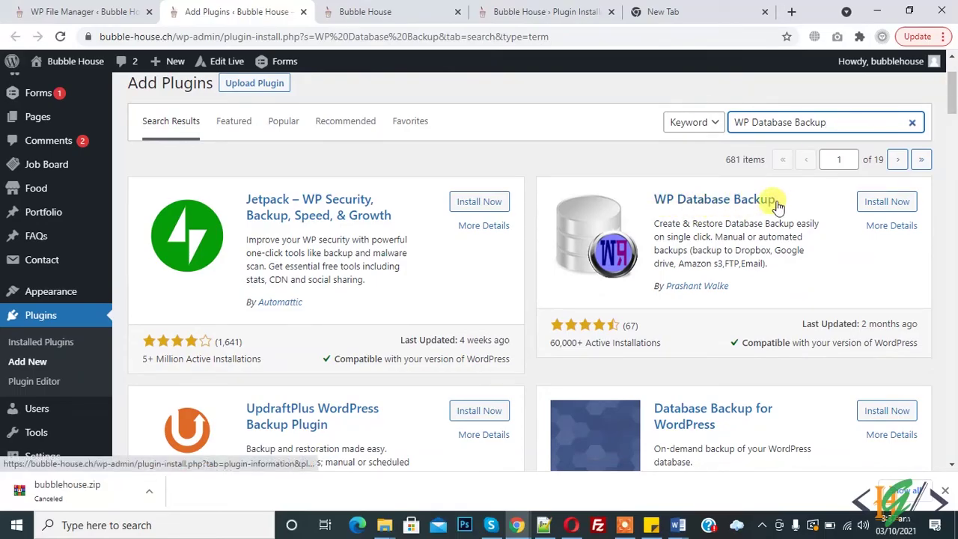
click(865, 204)
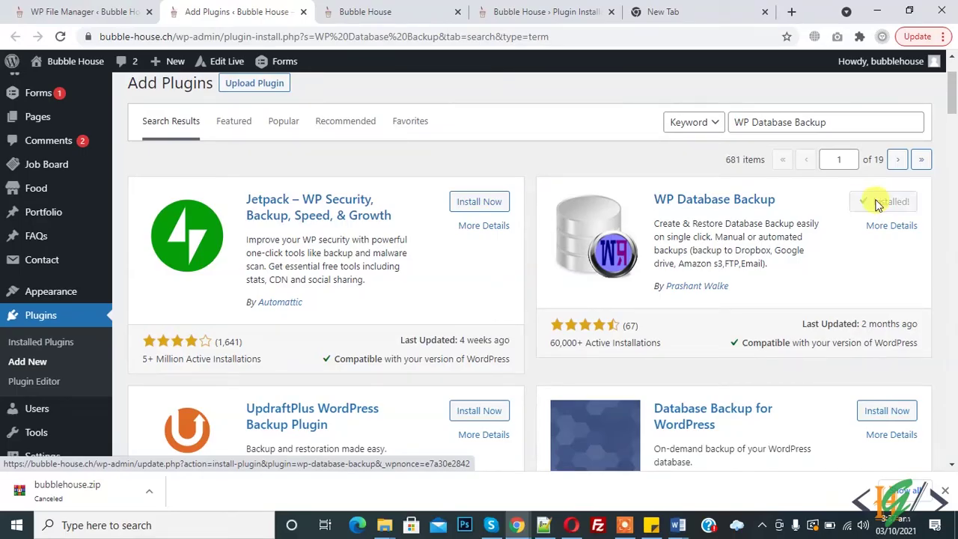
click(944, 493)
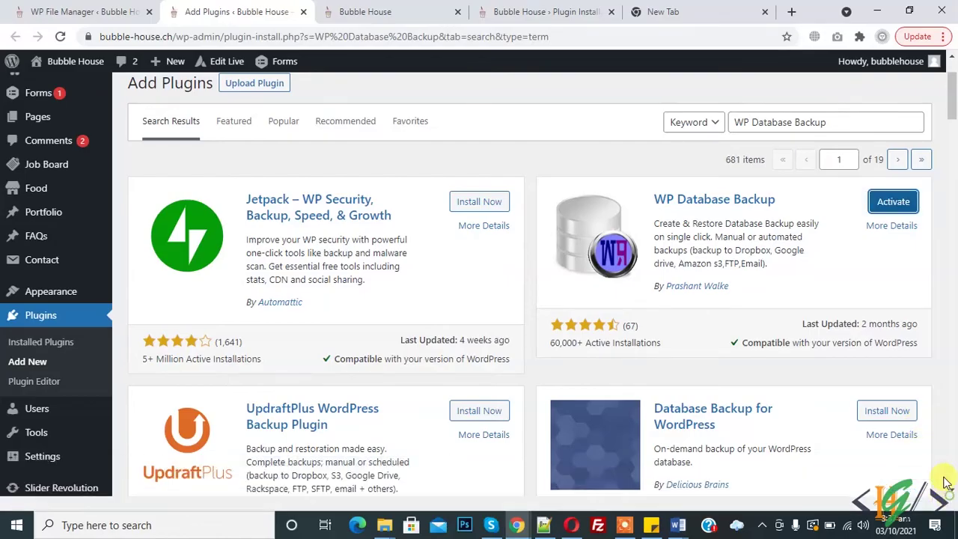
click(893, 202)
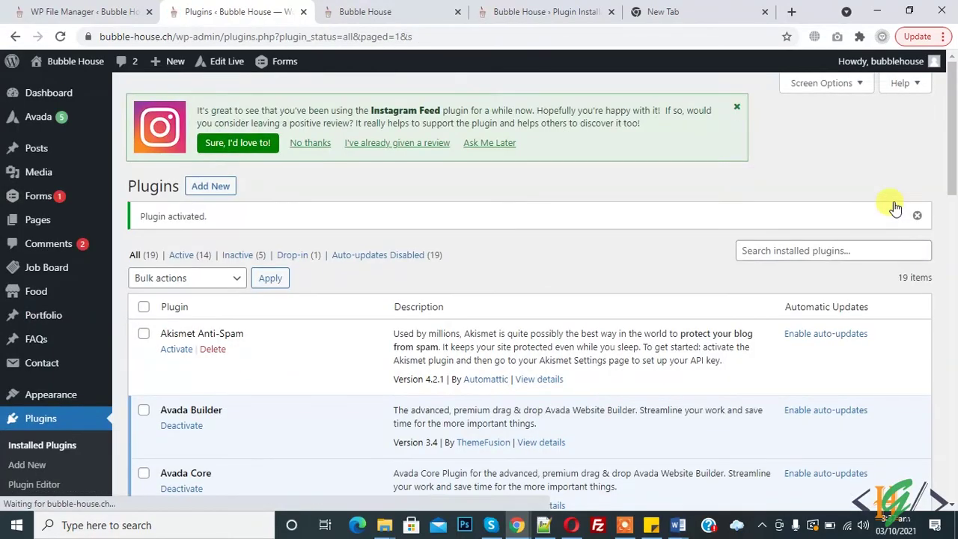
On the Tools > WP-DB Backup settings page, create a new database backup
drag(954, 168, 954, 220)
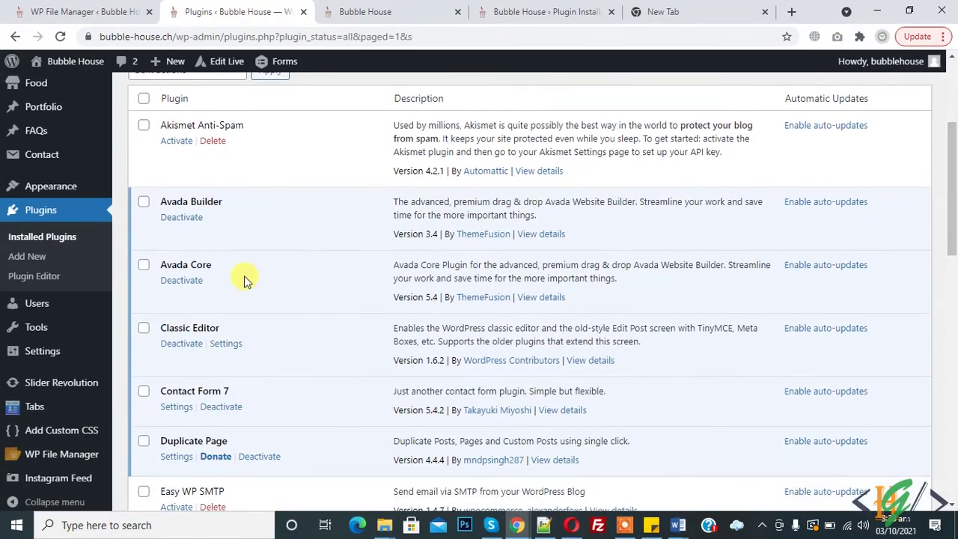
mouse_move(93, 325)
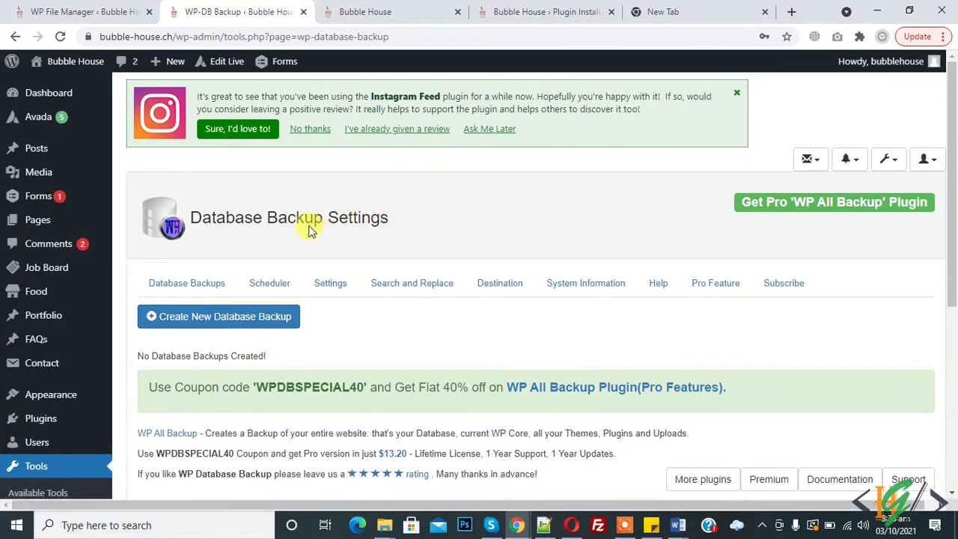
drag(193, 216, 395, 217)
click(123, 235)
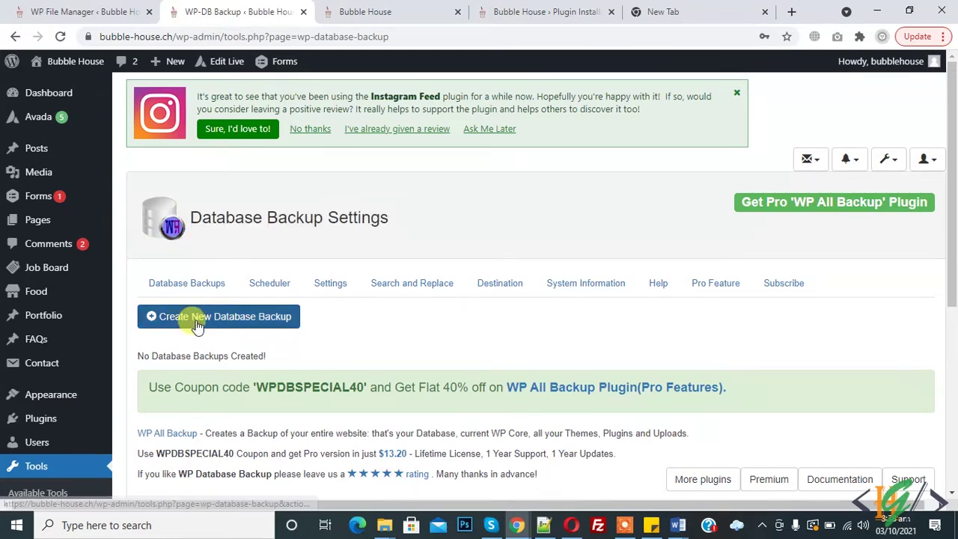
click(245, 323)
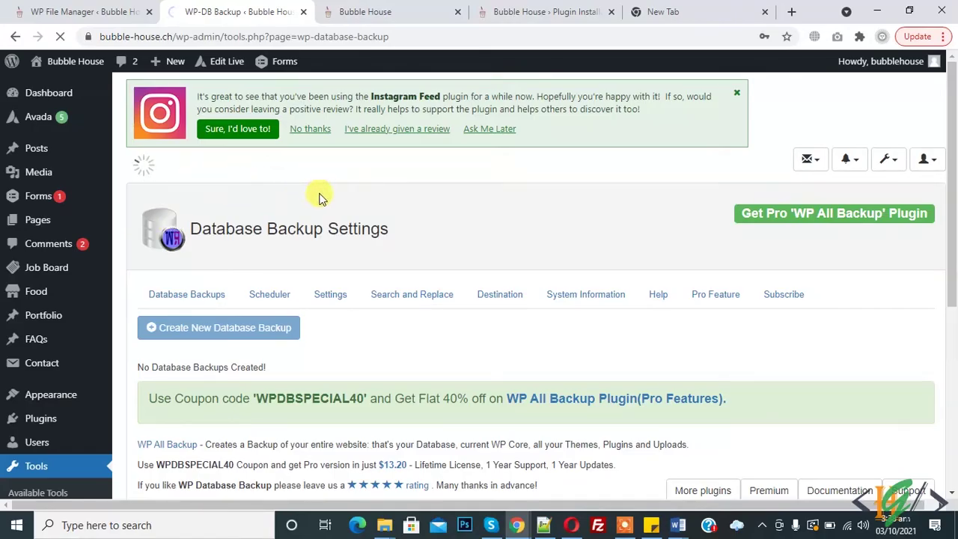
Save the 1.05 MB backup zip to the deeahairbeauty.ch folder and show it in File Explorer
scroll(949, 172, down, 1)
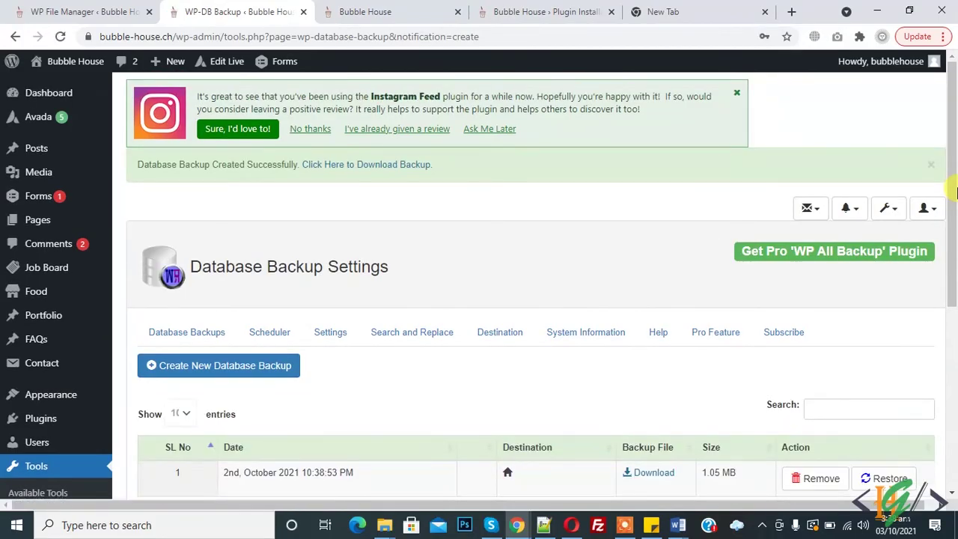
scroll(954, 241, down, 1)
scroll(954, 241, down, 1)
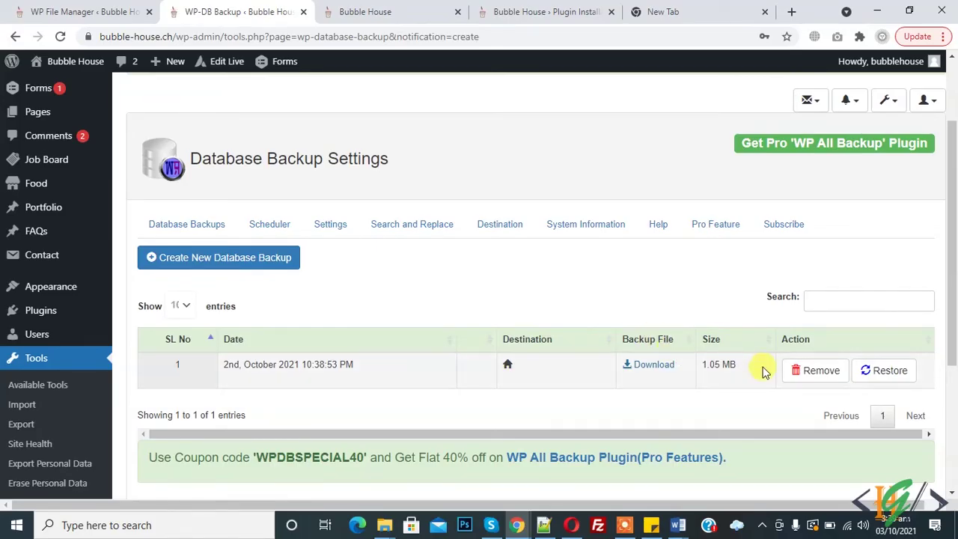
click(665, 374)
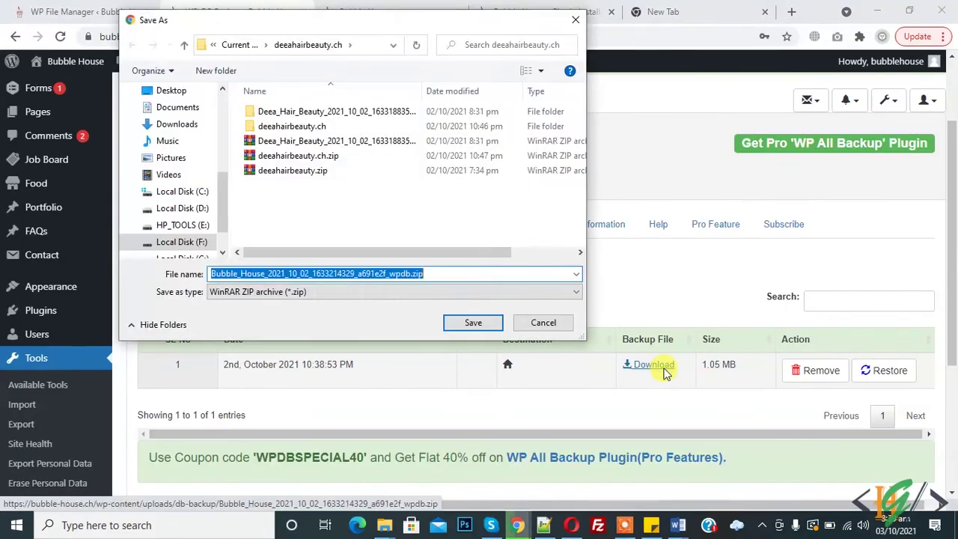
click(475, 323)
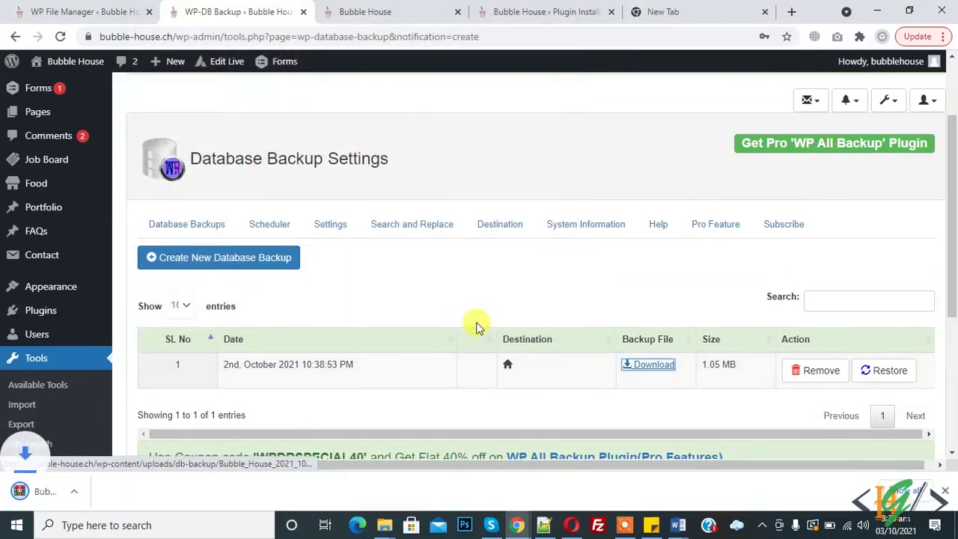
click(149, 491)
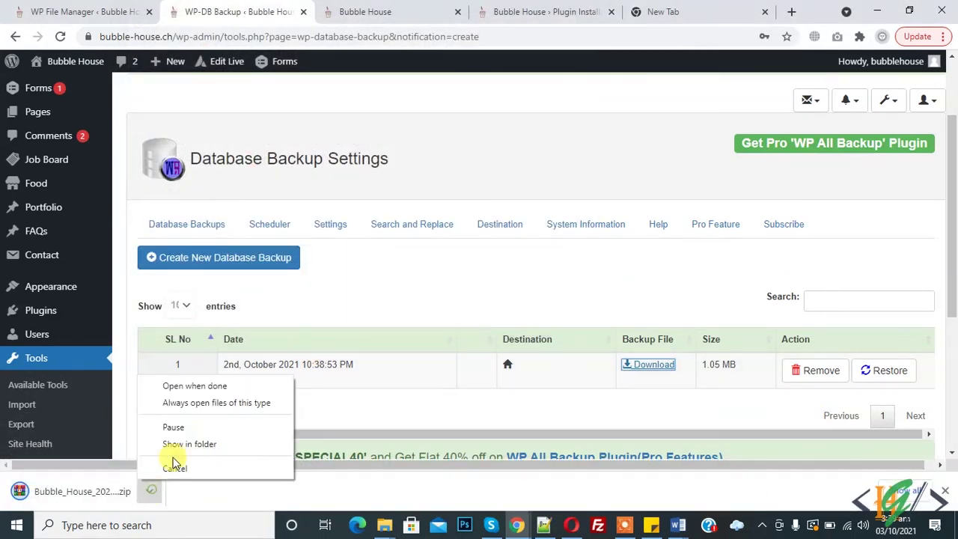
click(203, 442)
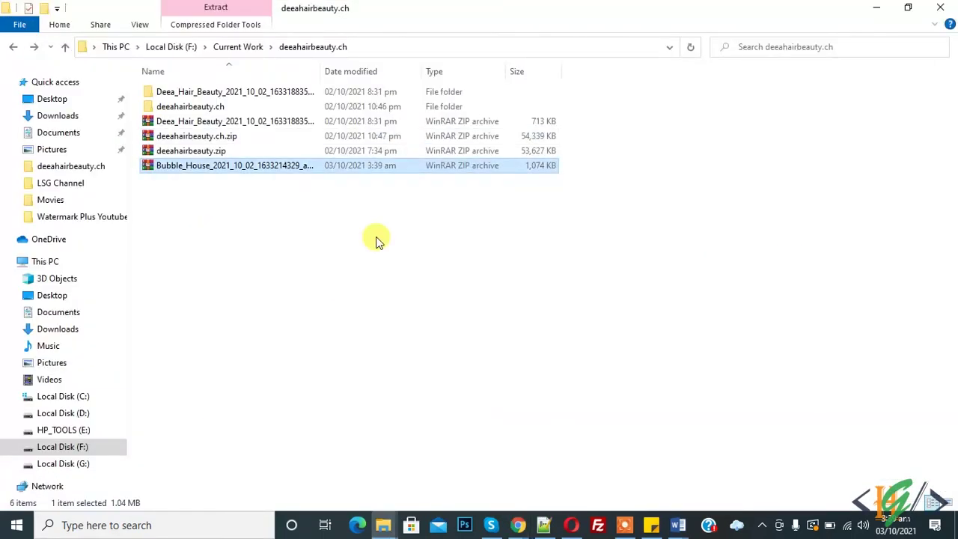
Extract the Bubble_House zip, open the folder with the 27,588 KB SQL file, and return to Chrome
right_click(274, 171)
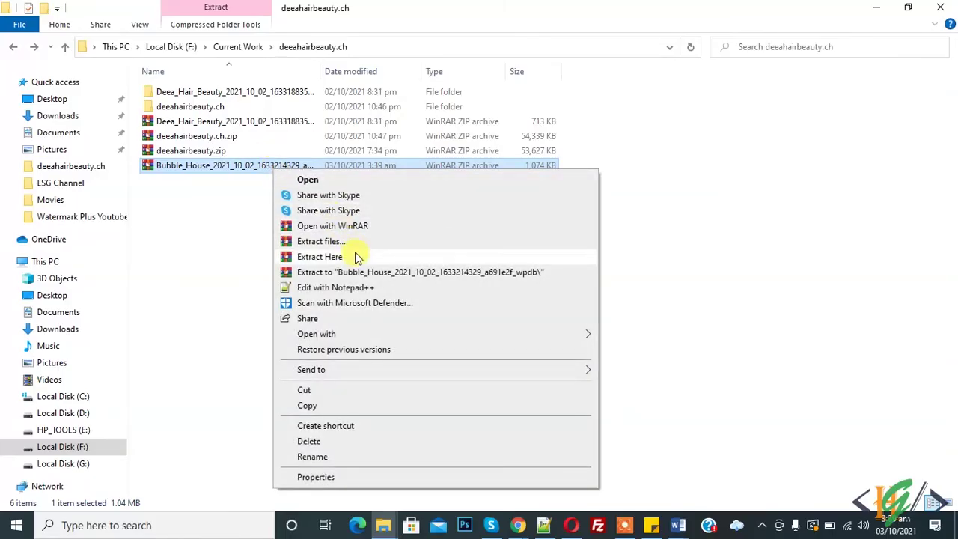
click(366, 274)
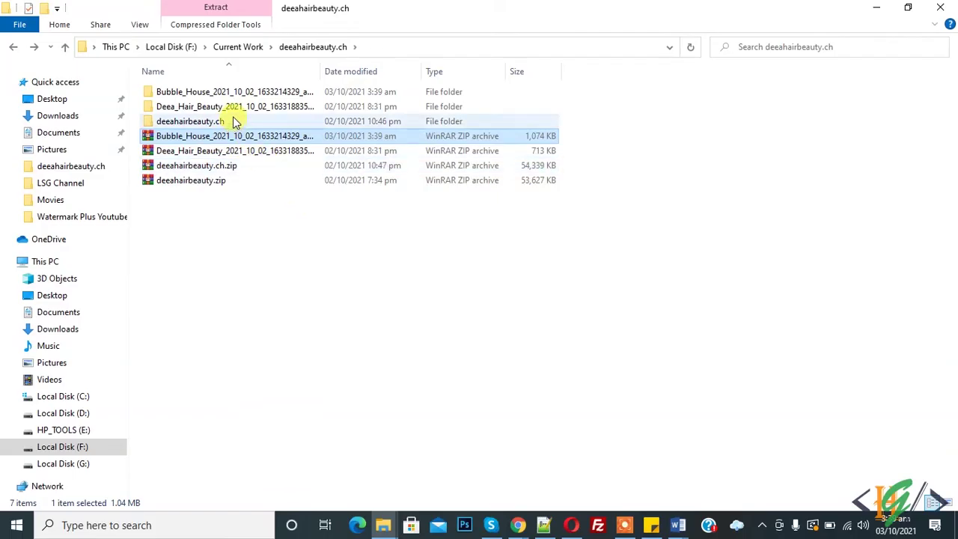
double_click(235, 91)
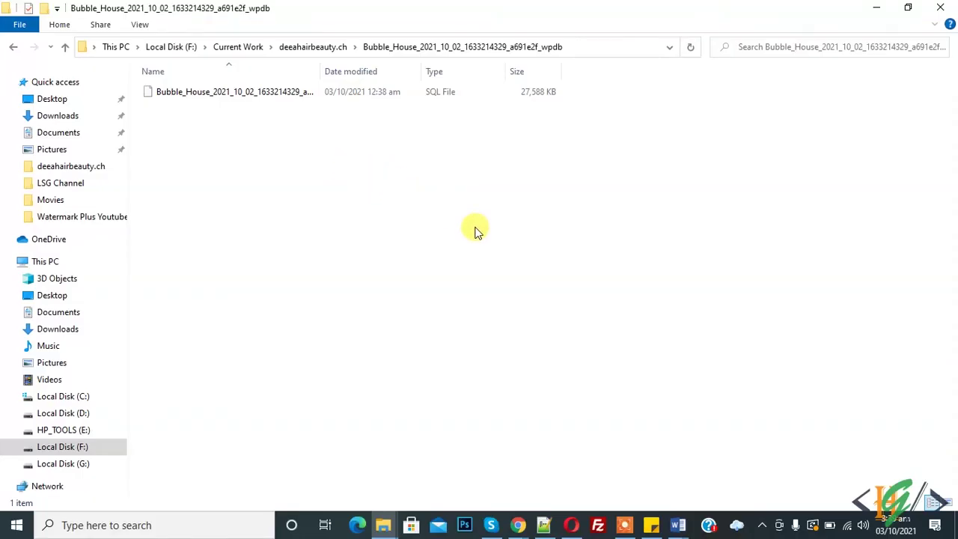
key(alt+Tab)
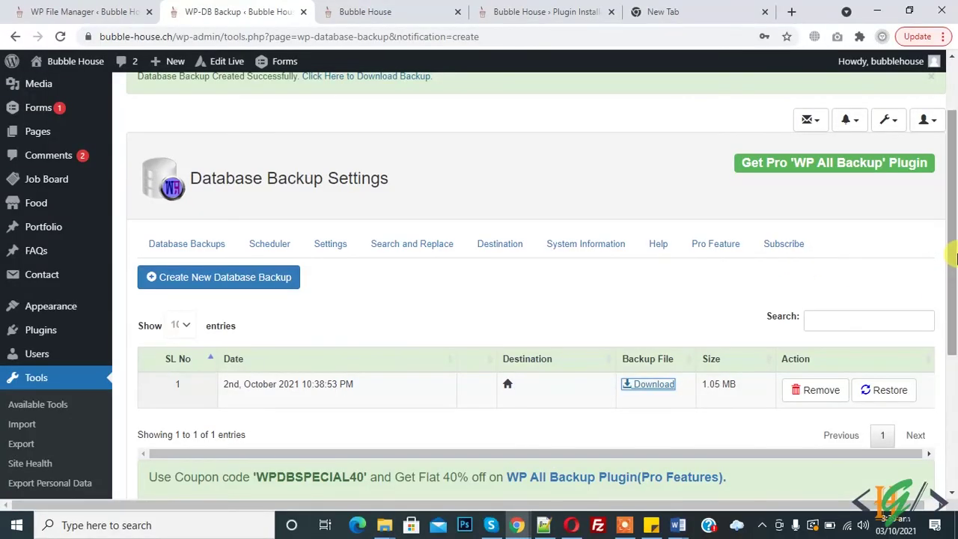